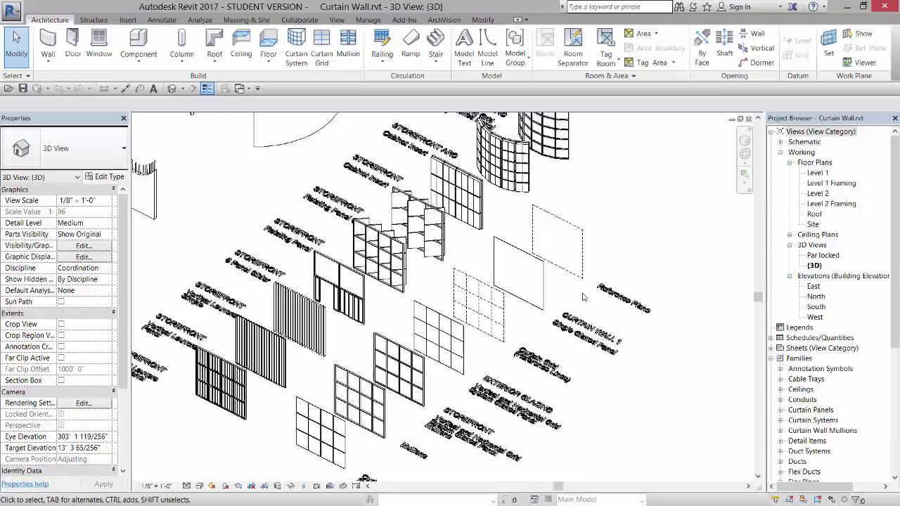
Start an architectural wall, review the available basic and curtain wall types, and leave the command without placing a wall.
click(52, 64)
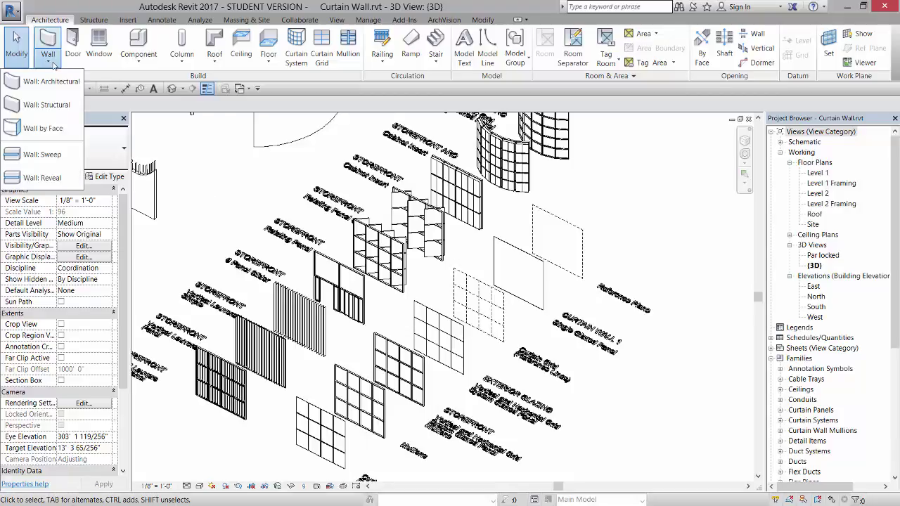
click(51, 82)
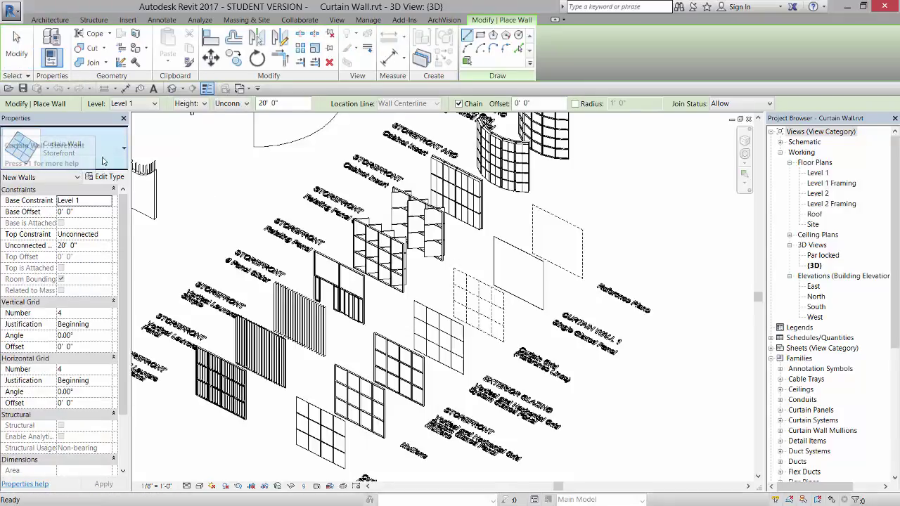
click(102, 160)
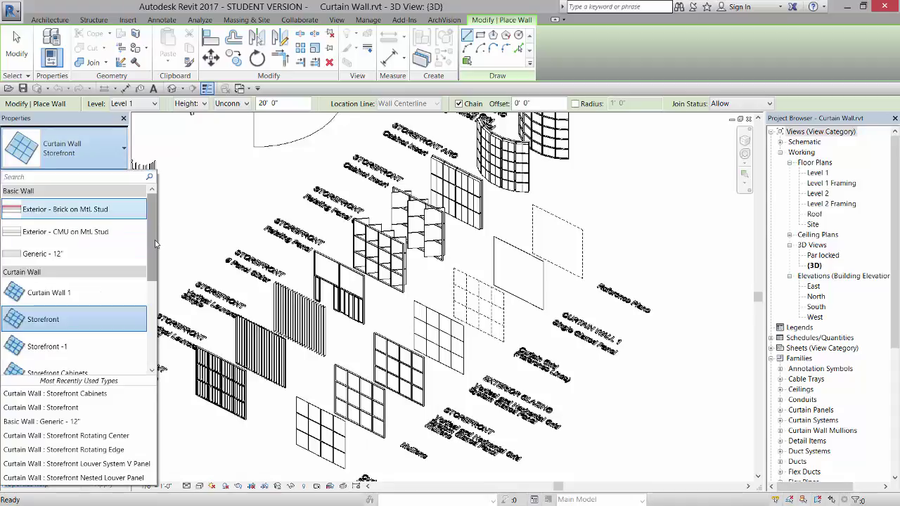
scroll(154, 246, down, 2)
scroll(142, 242, up, 1)
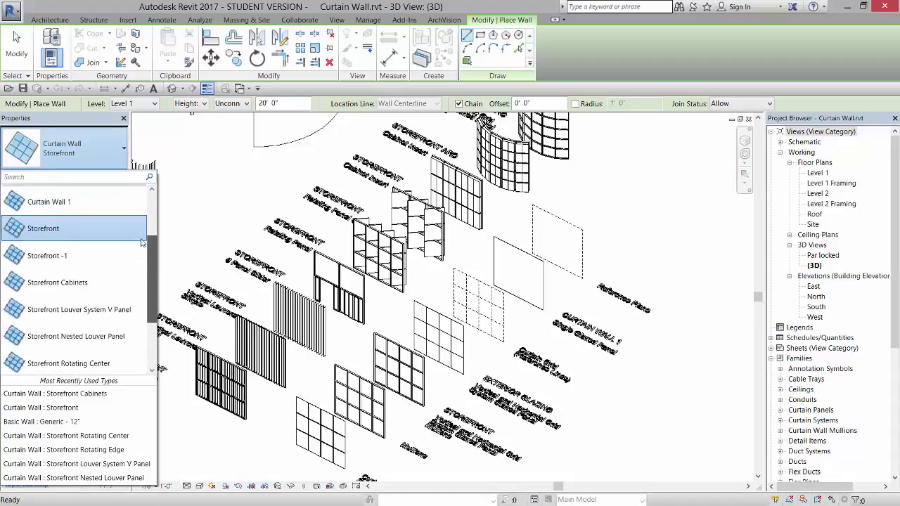
scroll(142, 242, up, 3)
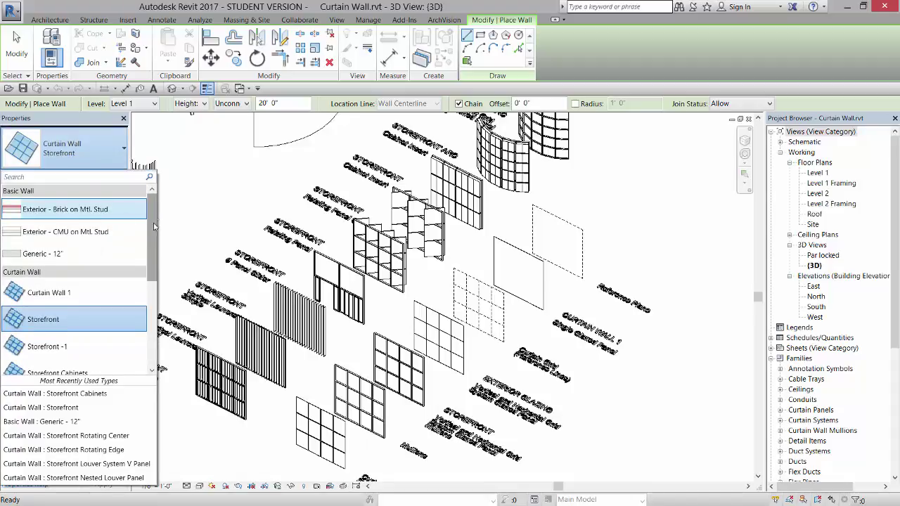
drag(153, 223, 156, 264)
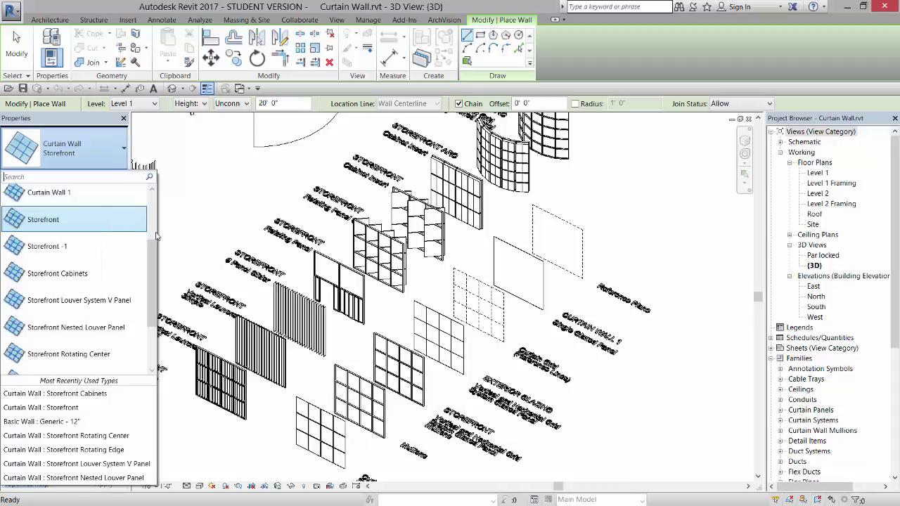
drag(152, 260, 141, 209)
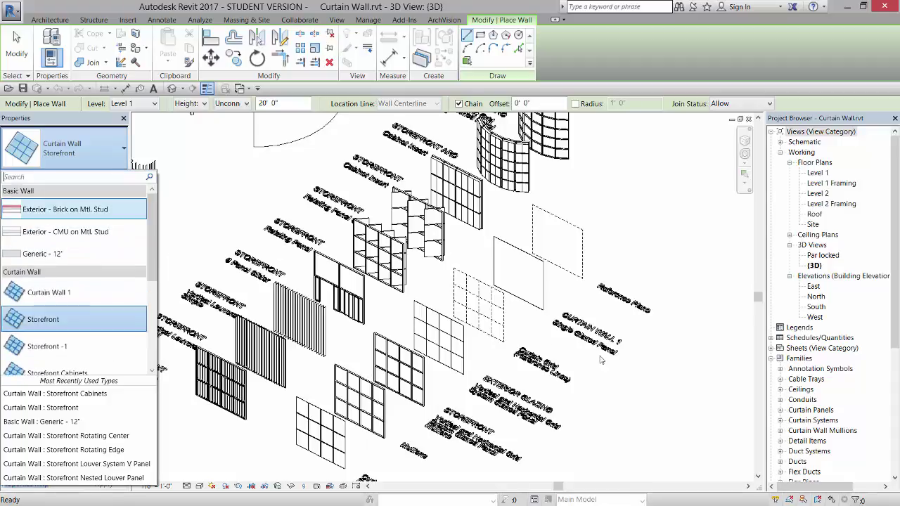
click(670, 395)
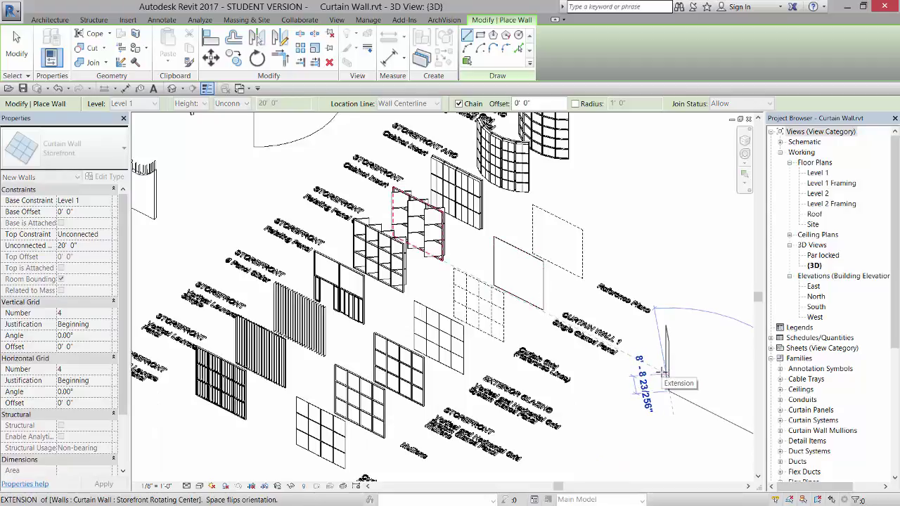
key(Escape)
key(Escape)
Examine the labelled samples from the reference plane and single glazed curtain wall through the curtain grid, exterior glazing and storefront with mullions.
scroll(596, 373, up, 2)
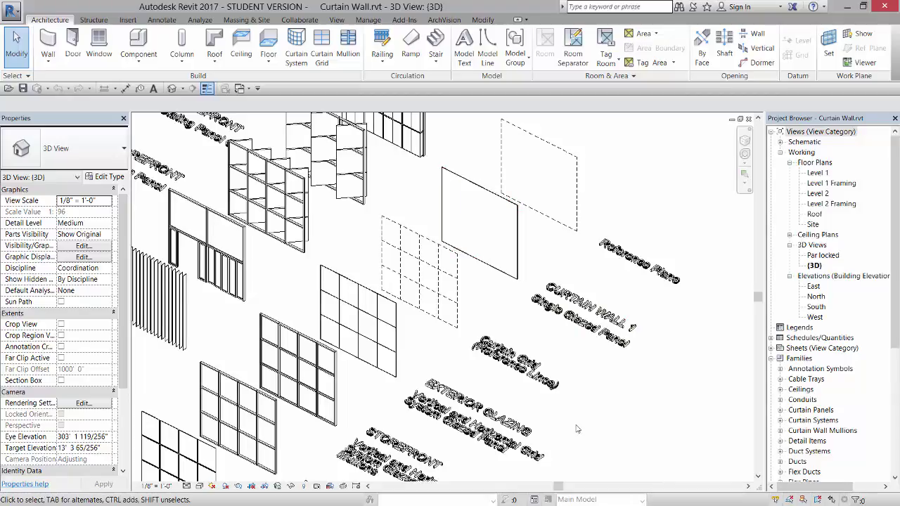
middle_drag(578, 428, 619, 358)
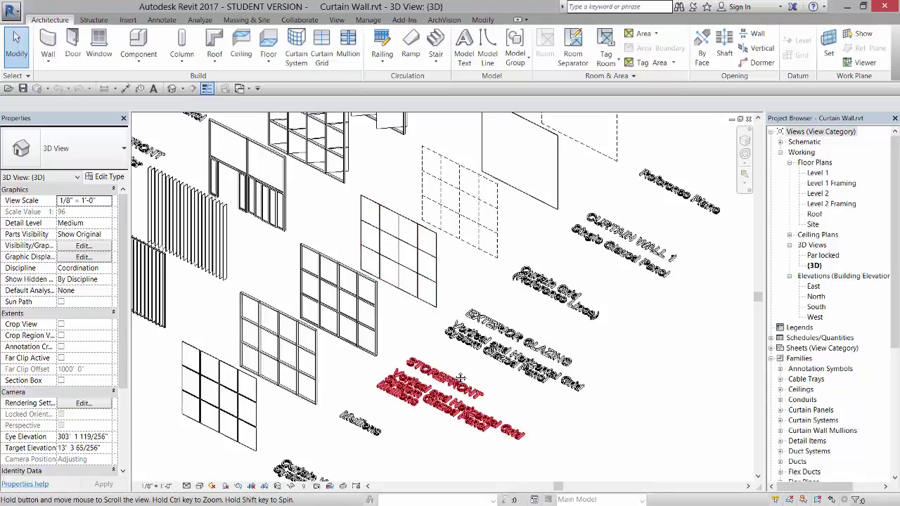
middle_drag(460, 378, 491, 353)
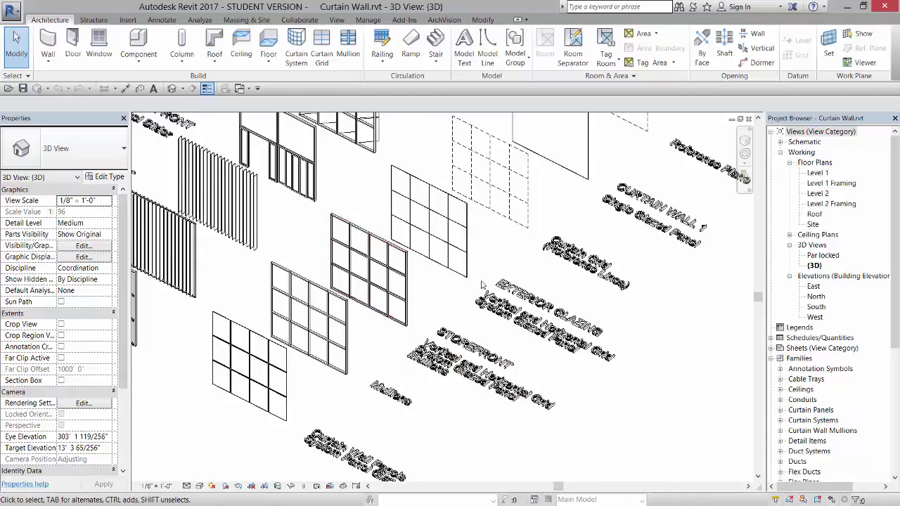
middle_drag(507, 257, 478, 319)
scroll(505, 267, up, 1)
scroll(539, 232, down, 2)
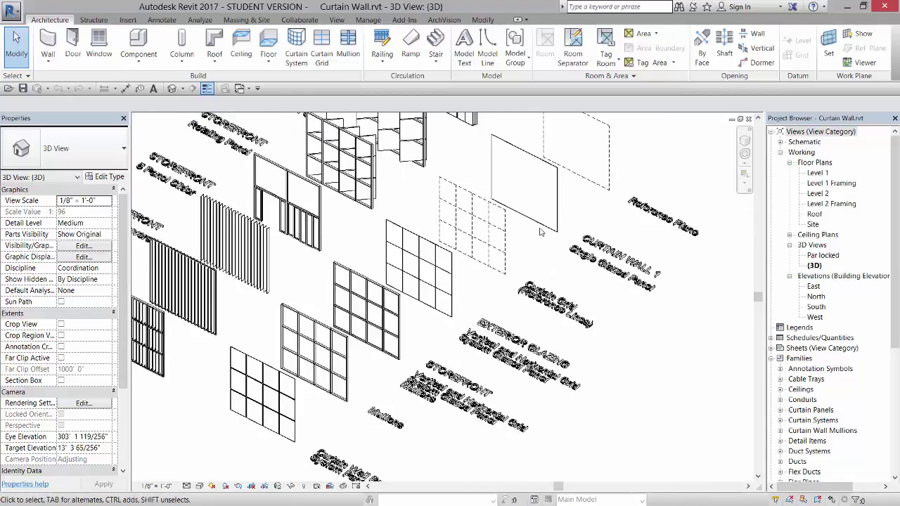
middle_drag(547, 254, 532, 315)
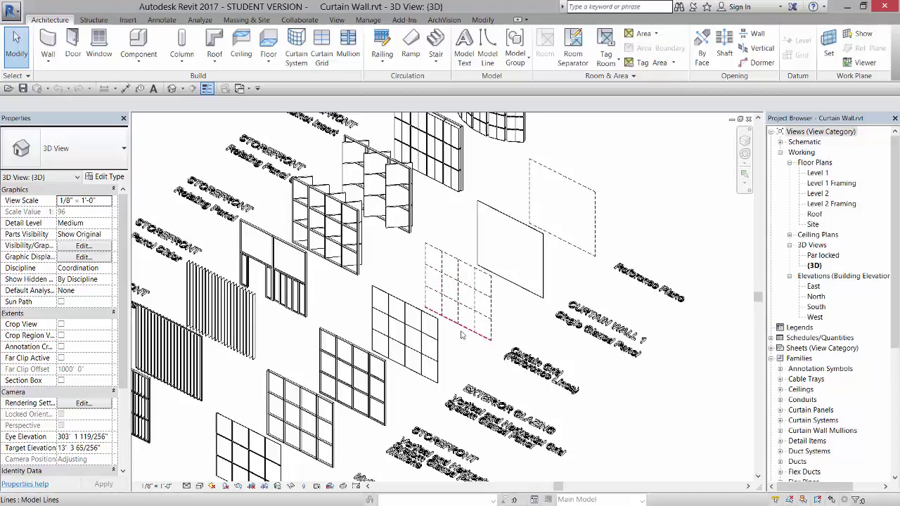
middle_drag(470, 335, 536, 291)
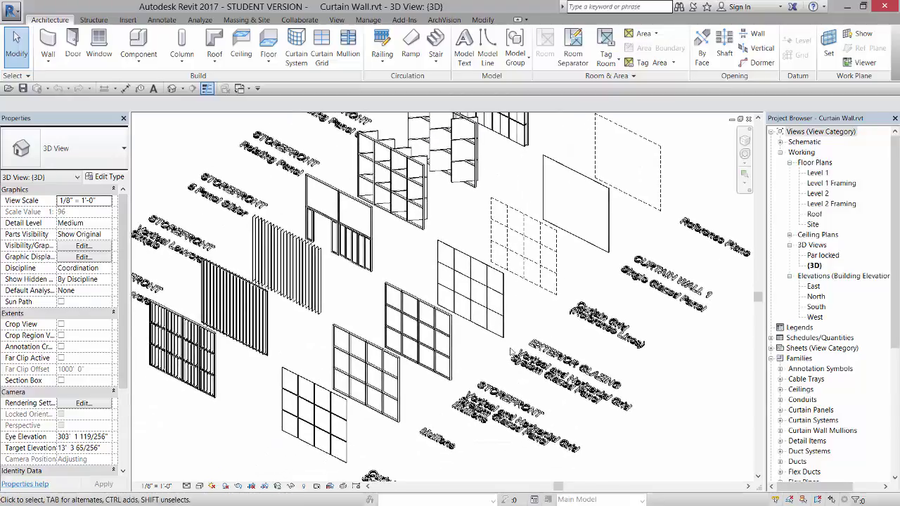
scroll(477, 343, up, 1)
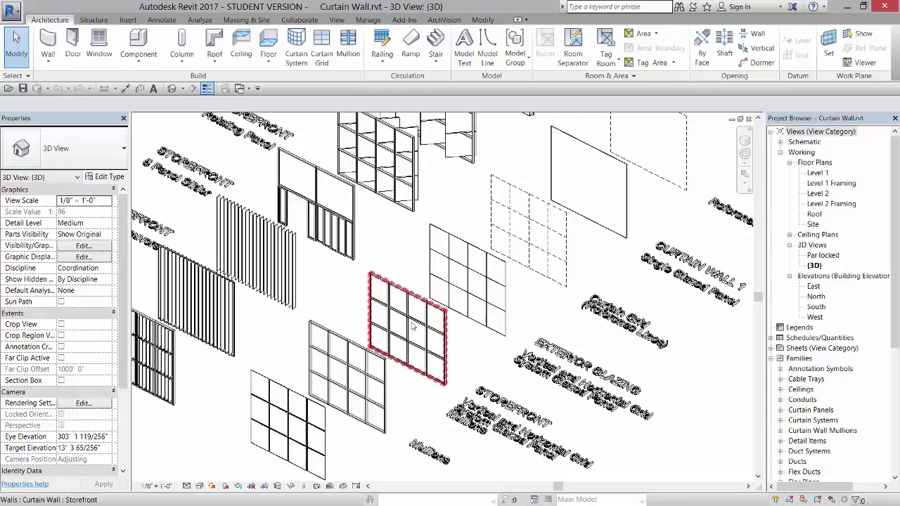
scroll(419, 382, up, 1)
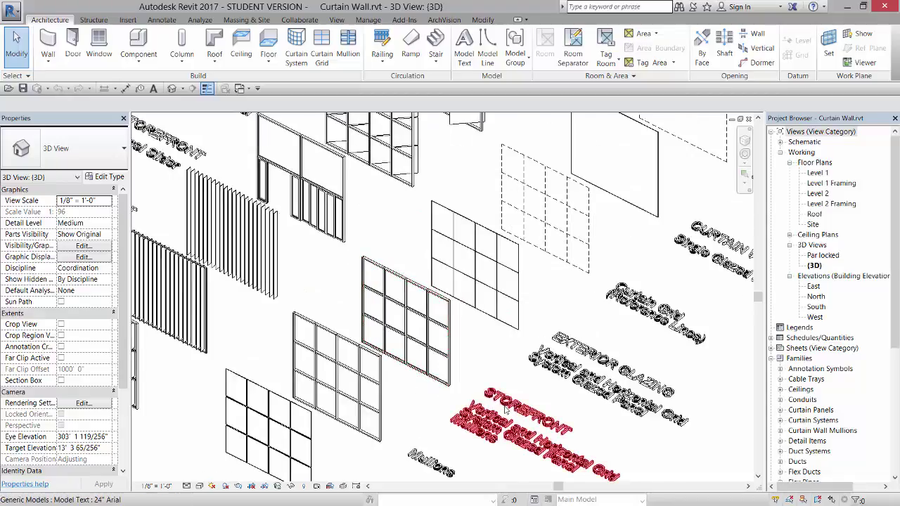
scroll(425, 362, up, 1)
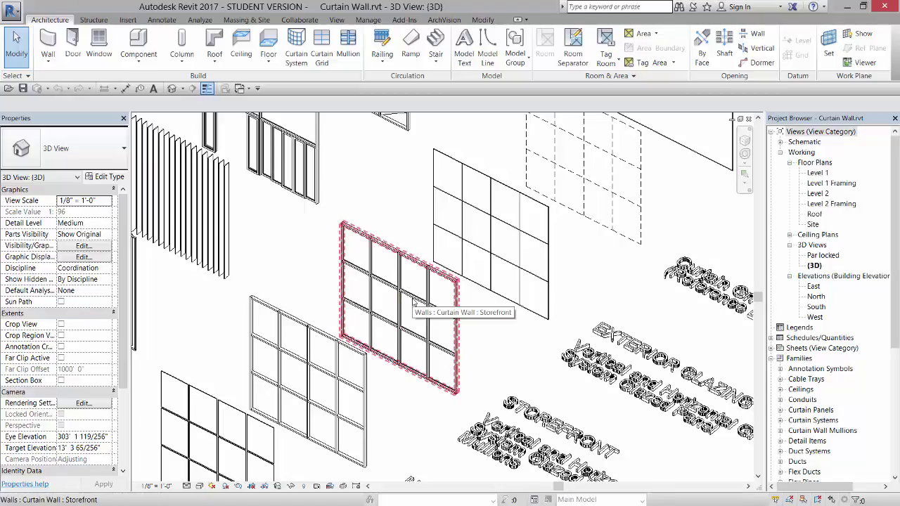
scroll(427, 331, down, 2)
middle_drag(482, 305, 440, 383)
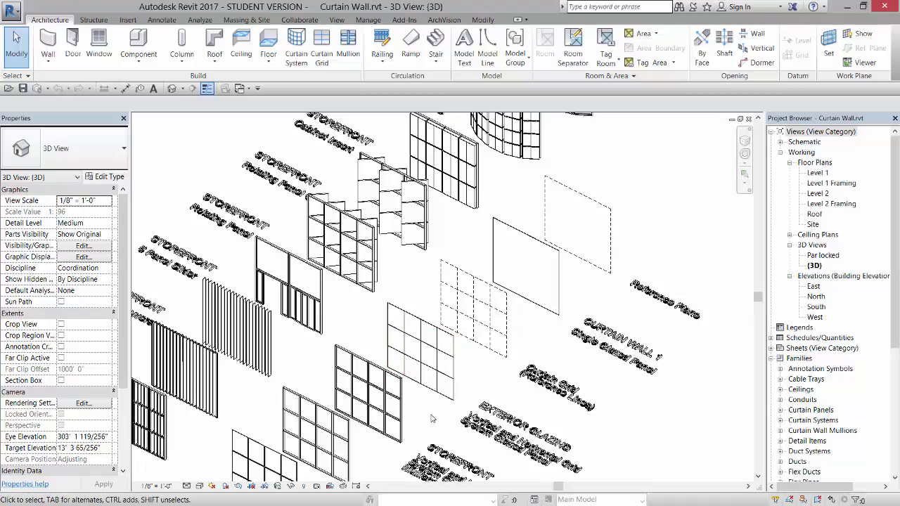
Cycle the element highlight at a horizontal mullion of the storefront sample to inspect its mullion and curtain grid line.
scroll(416, 413, up, 3)
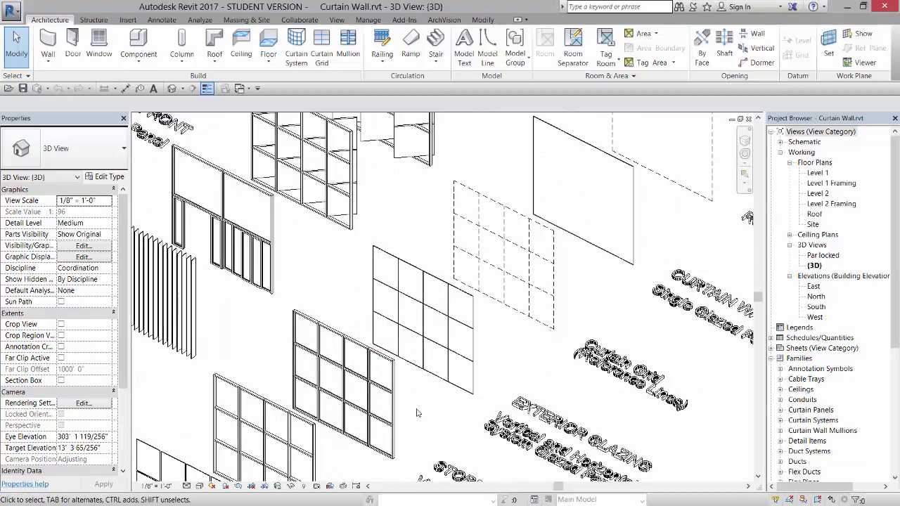
middle_drag(418, 415, 458, 395)
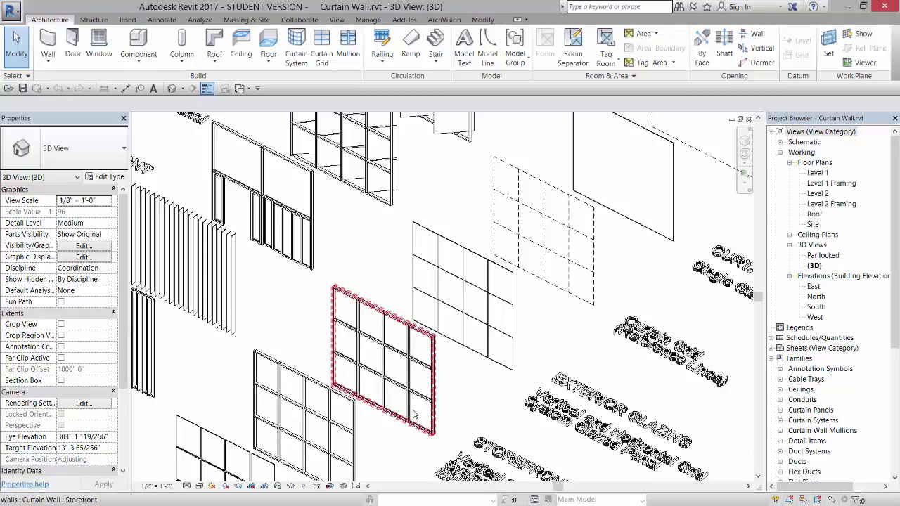
scroll(436, 369, up, 3)
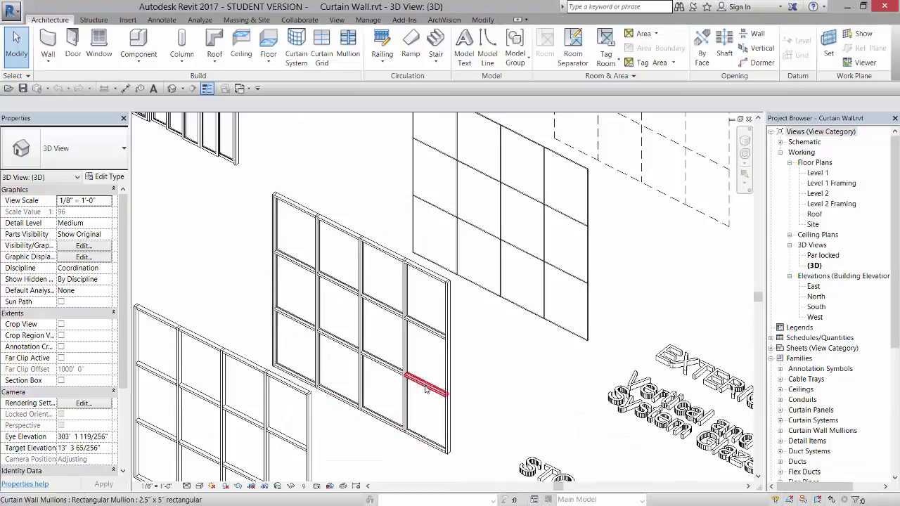
key(Tab)
key(Tab)
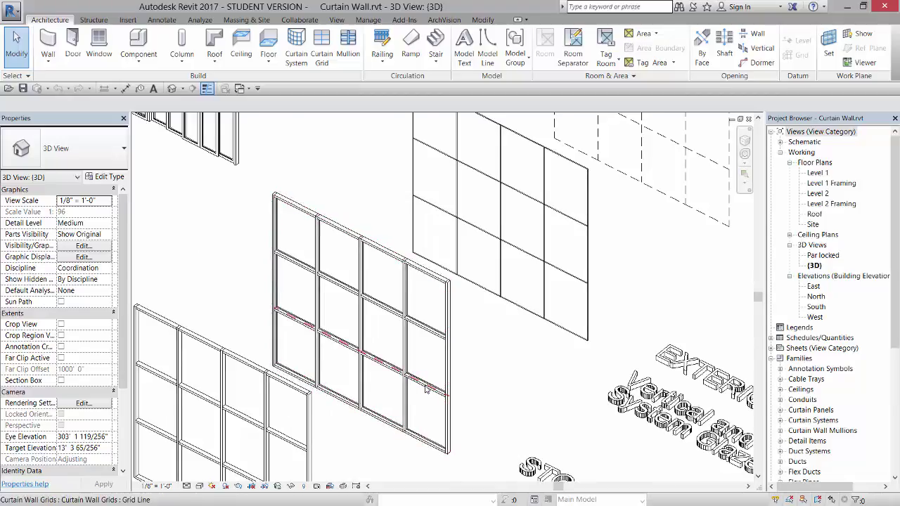
key(Tab)
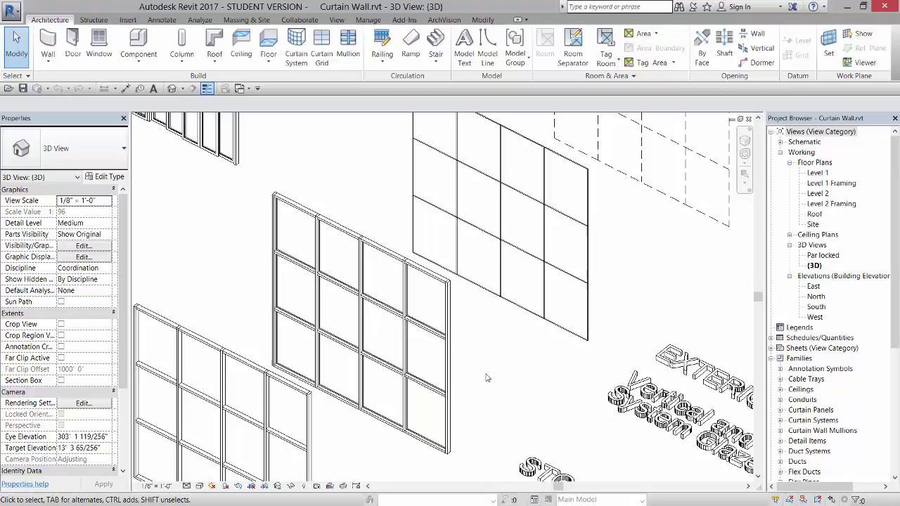
Examine the storefront samples with vertical louvers, comparing the louver system panel wall with the gridded louver panel wall.
scroll(474, 388, down, 2)
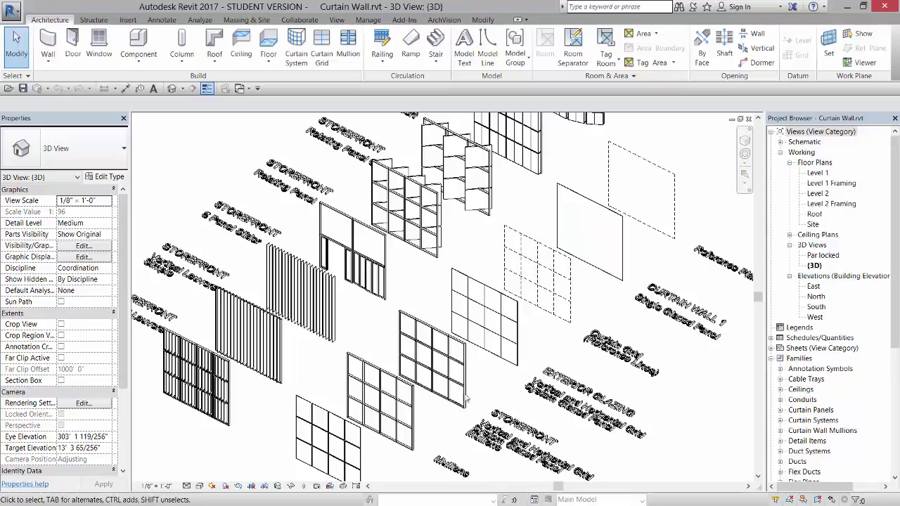
middle_drag(458, 368, 542, 436)
scroll(474, 321, down, 1)
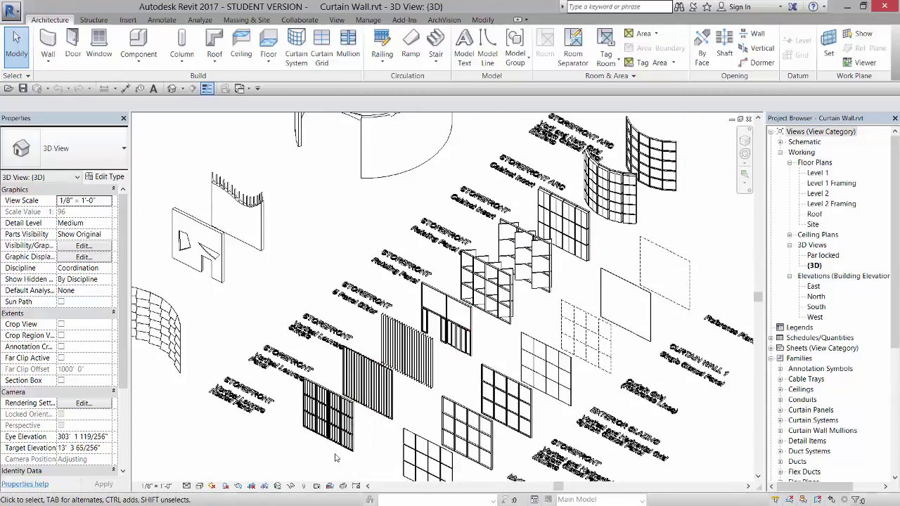
scroll(344, 457, up, 4)
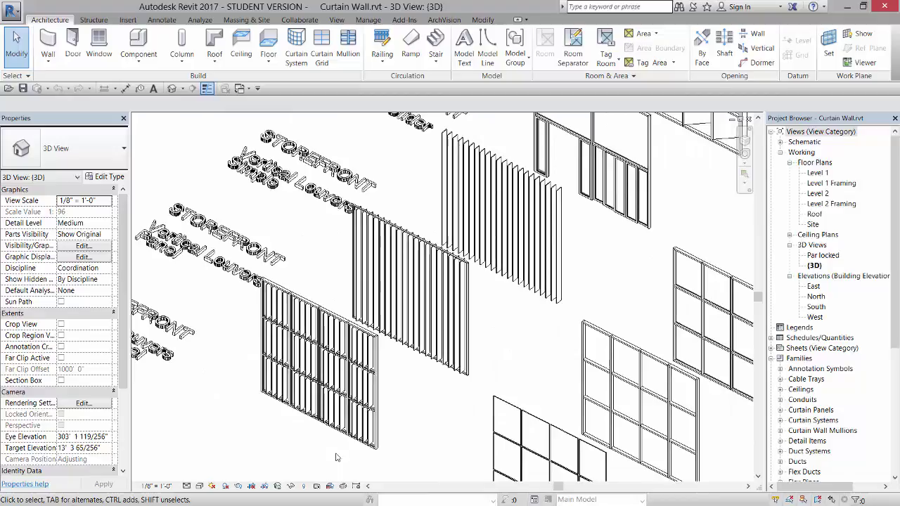
scroll(457, 339, up, 2)
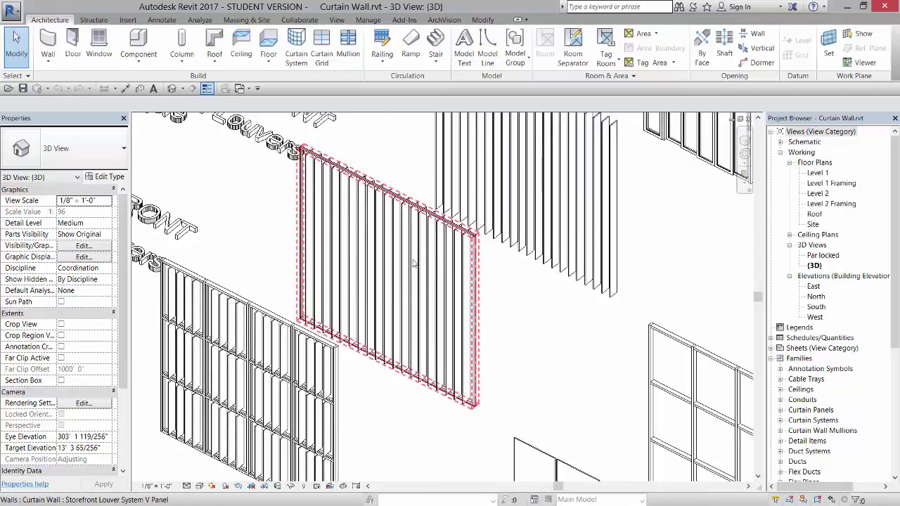
scroll(415, 263, down, 3)
scroll(419, 312, up, 3)
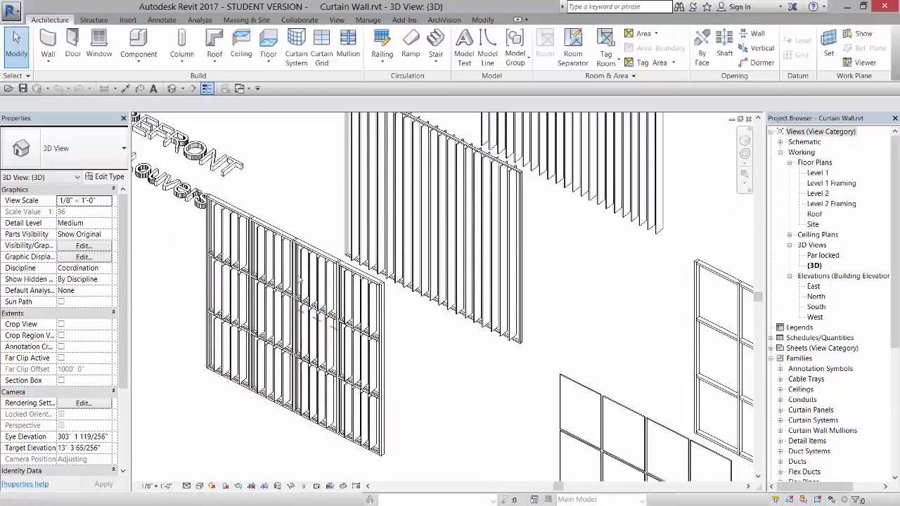
scroll(288, 380, down, 5)
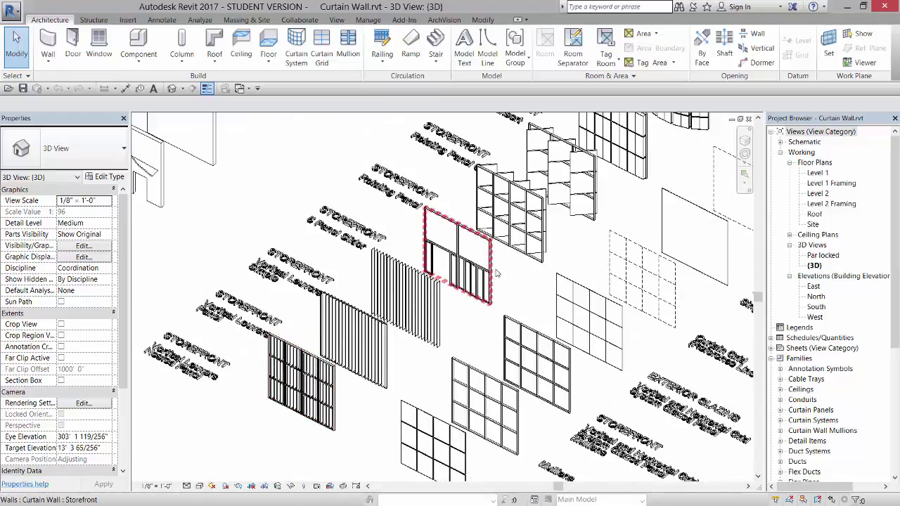
Change the open 5 Sliding Panel in the panel slider storefront to the closed sliding panel type.
scroll(495, 274, up, 7)
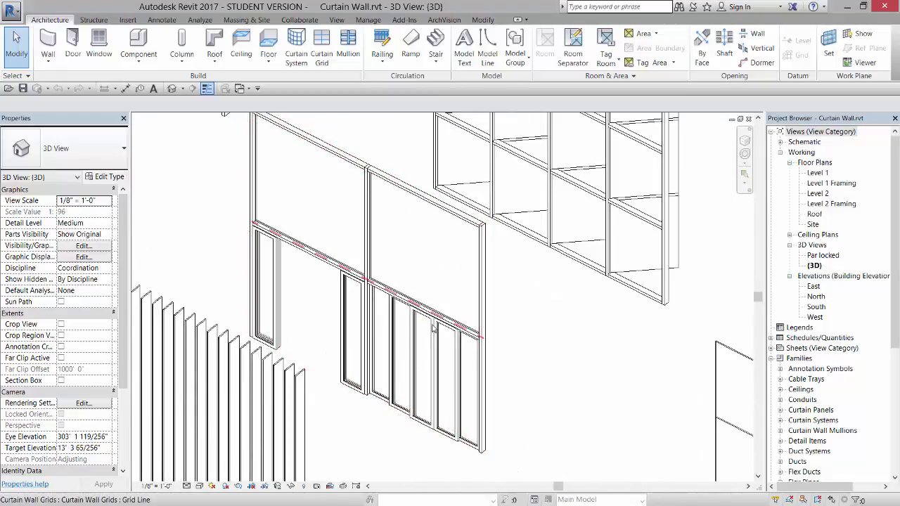
key(Tab)
key(Tab)
click(347, 284)
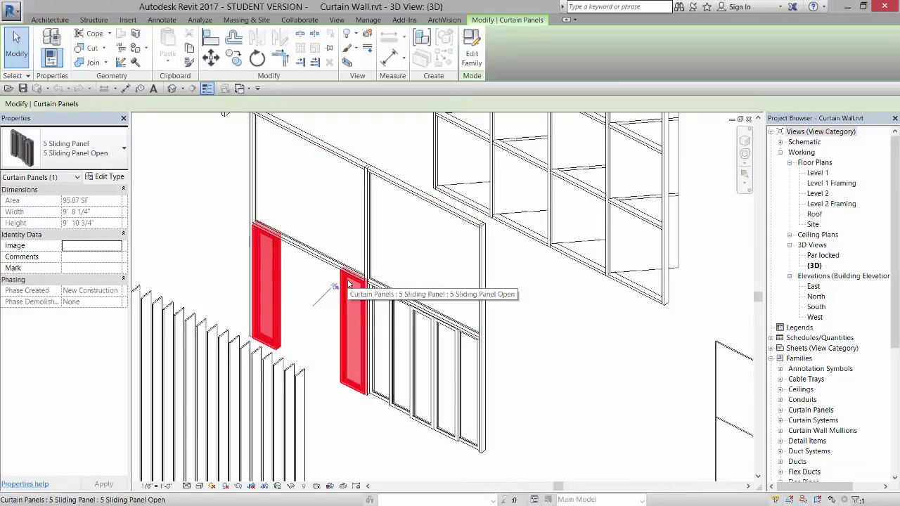
click(109, 161)
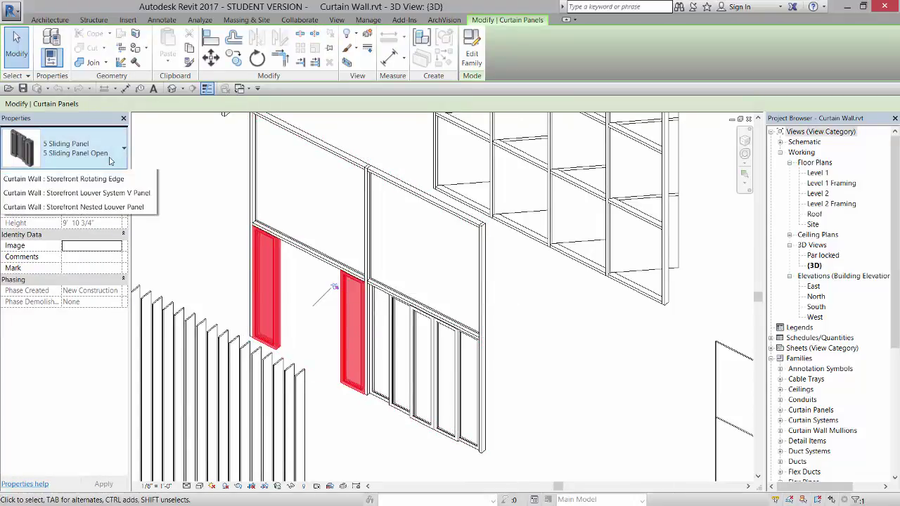
click(105, 210)
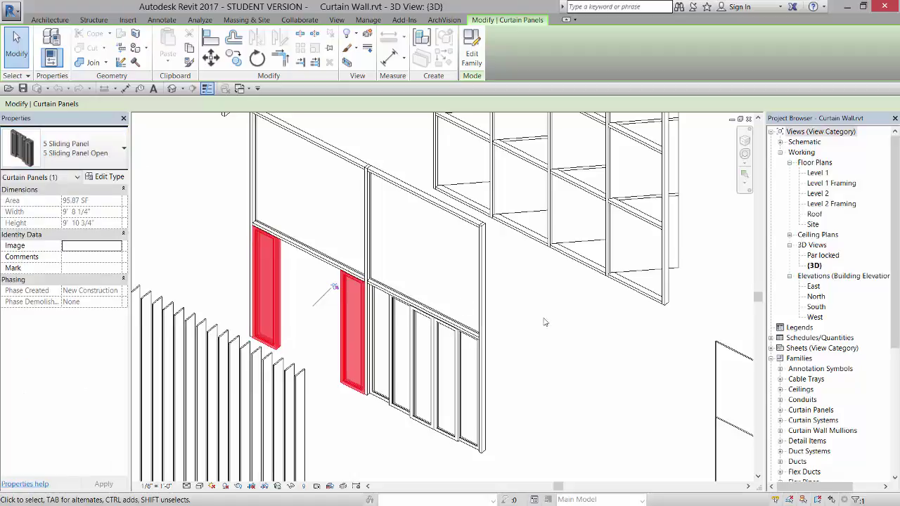
key(Escape)
Set the Angle type parameter of the Panel Rotating curtain panel in the rotating panel storefront to 30.
scroll(453, 360, down, 5)
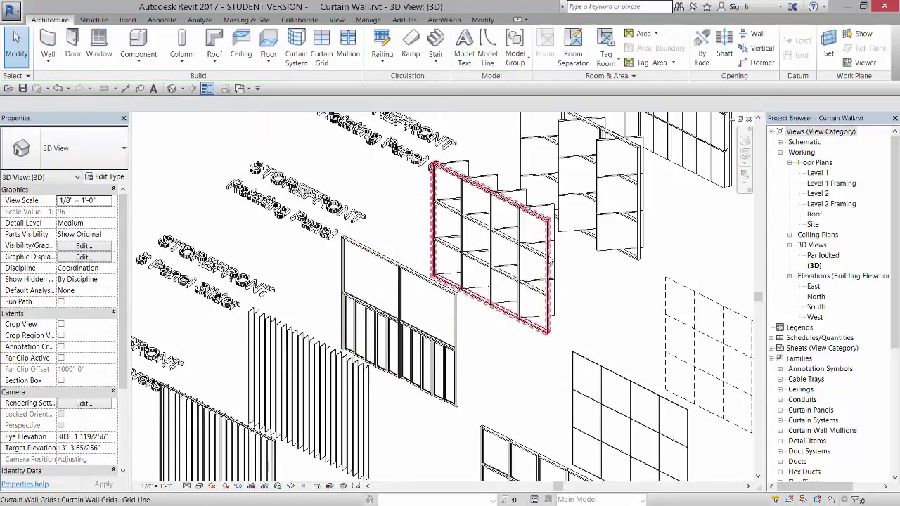
scroll(564, 211, up, 3)
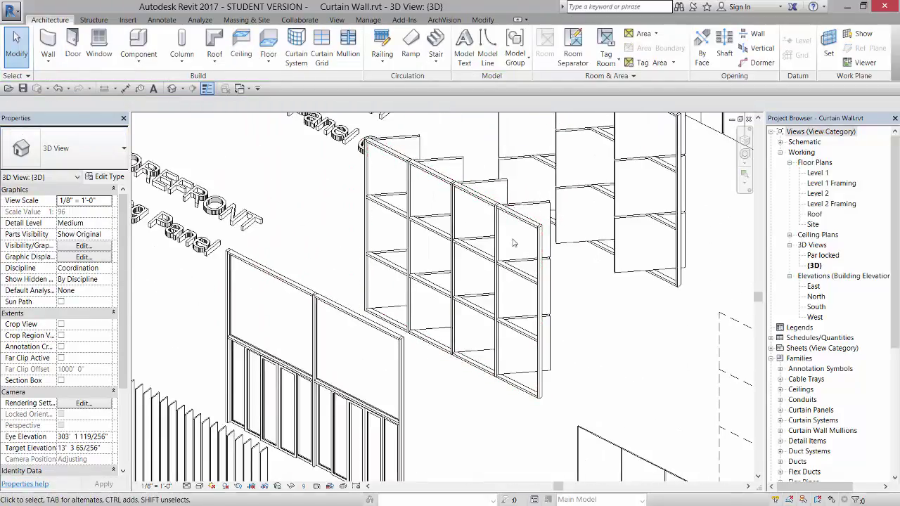
key(Tab)
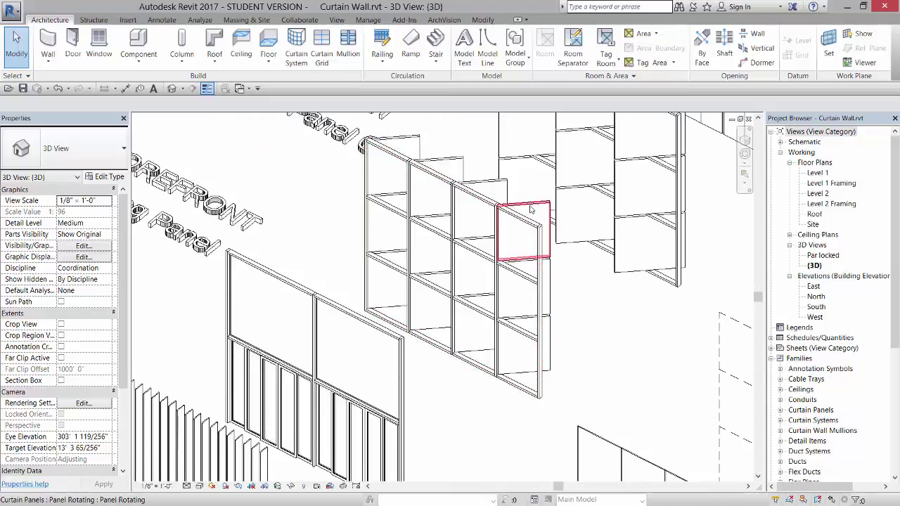
click(528, 204)
click(528, 204)
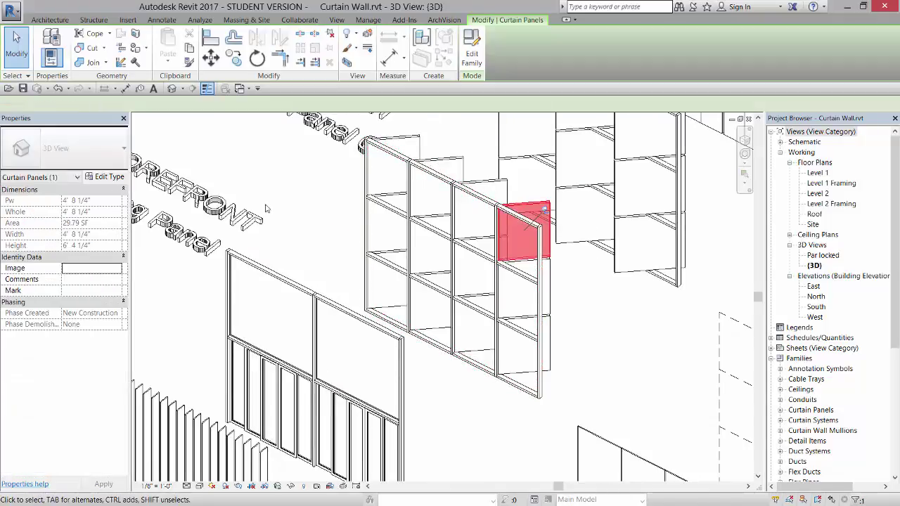
click(104, 180)
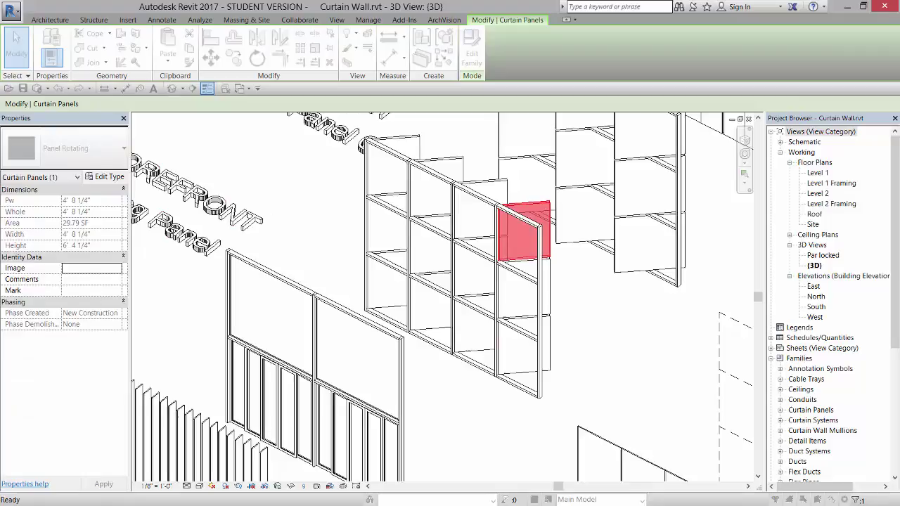
drag(899, 96, 255, 140)
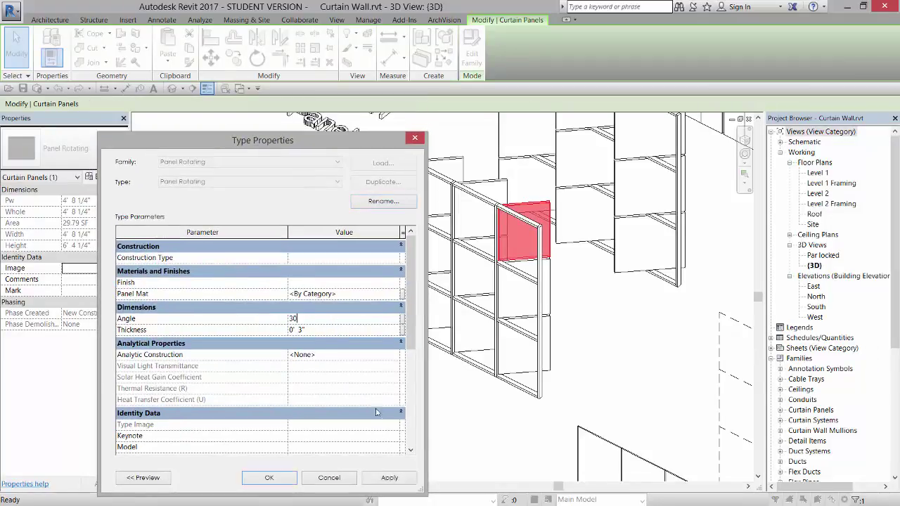
click(269, 477)
Examine the second rotating panel storefront, the flat cabinet insert storefront and the two curved storefront arc samples.
scroll(523, 235, down, 3)
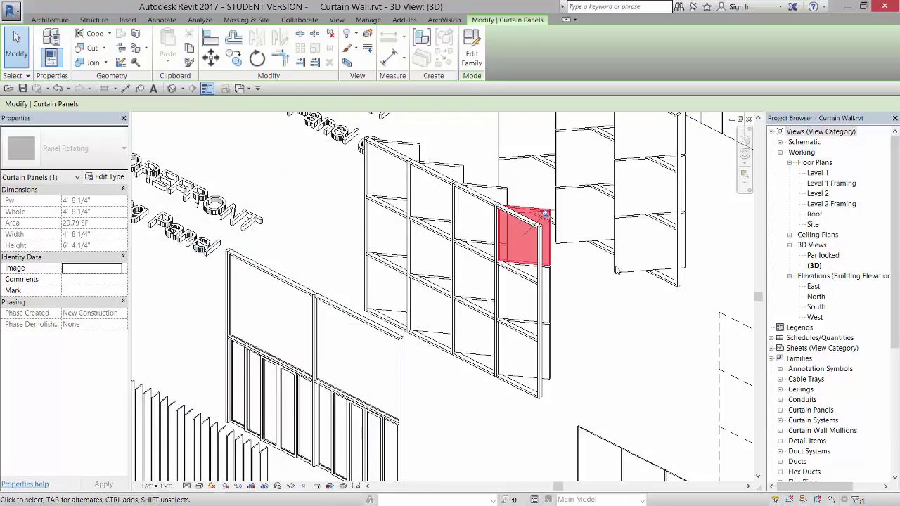
scroll(512, 307, up, 2)
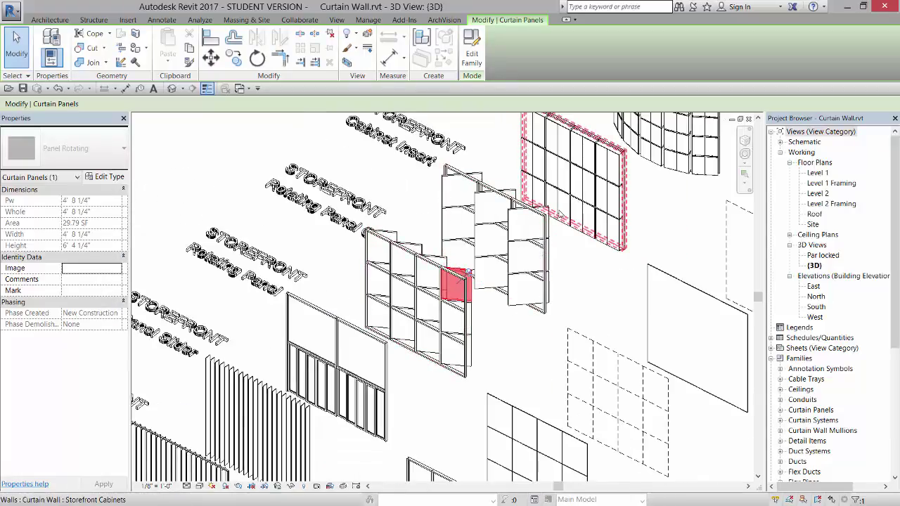
middle_drag(601, 211, 530, 317)
scroll(538, 284, up, 2)
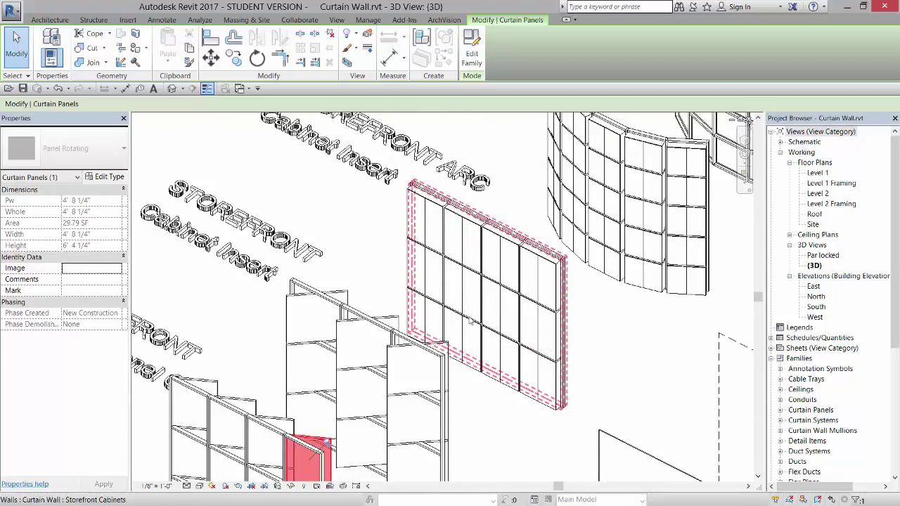
scroll(470, 320, down, 3)
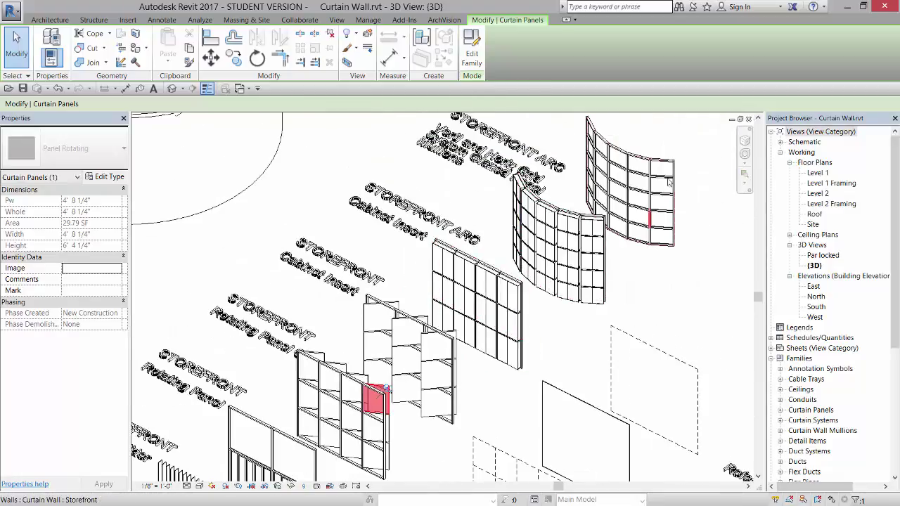
scroll(641, 184, up, 2)
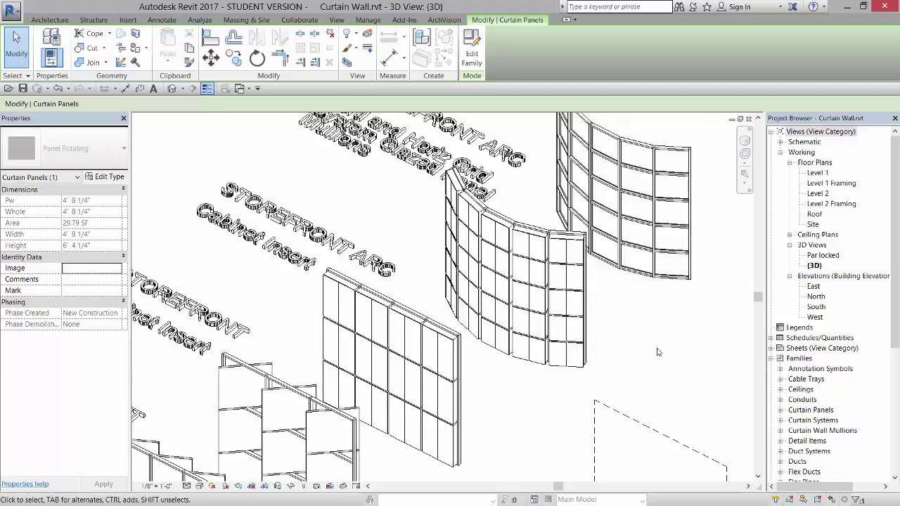
Examine the whole sample layout, including the curved flap panel wall, the domed cylinder and the wavy roof-like structure.
scroll(656, 351, down, 2)
middle_drag(589, 397, 658, 336)
scroll(656, 336, down, 2)
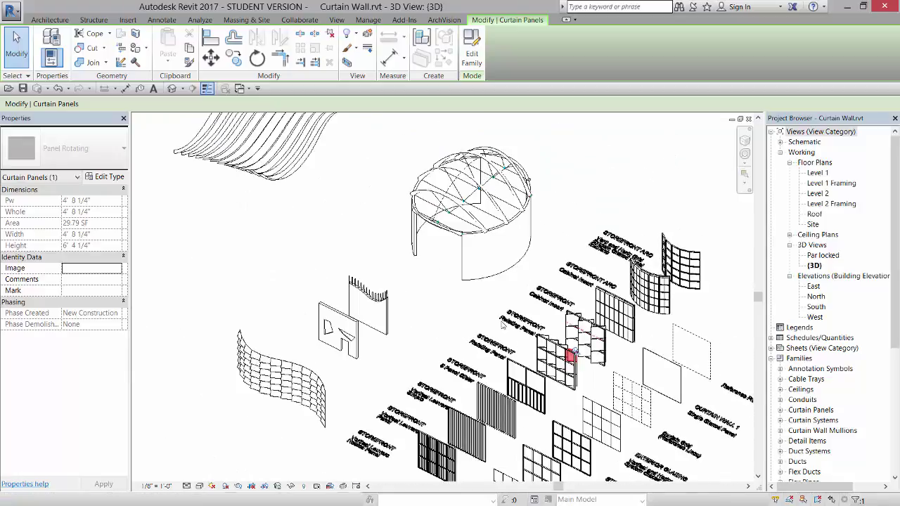
scroll(544, 300, down, 1)
middle_drag(551, 284, 567, 346)
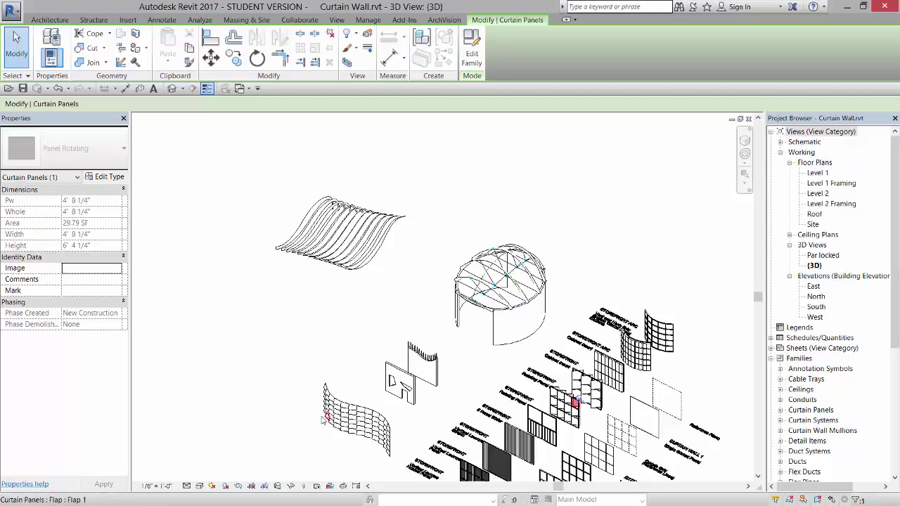
scroll(375, 278, down, 4)
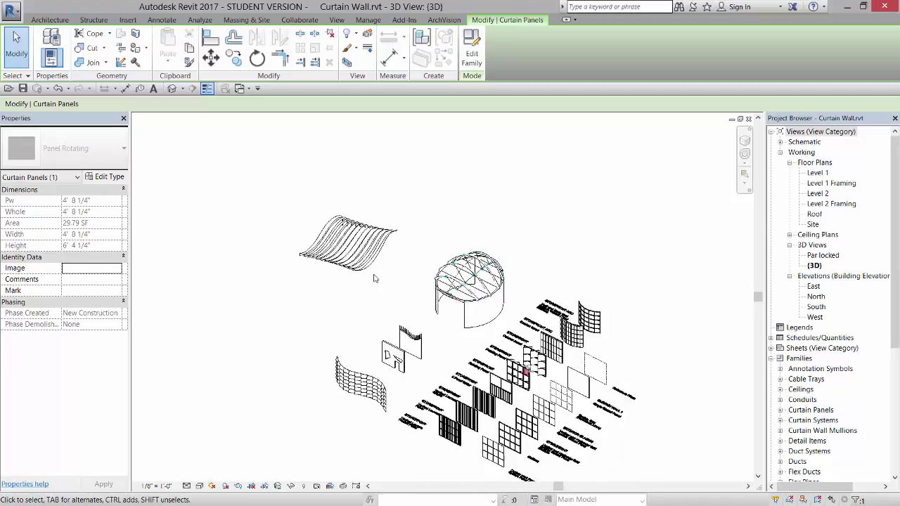
scroll(538, 402, up, 3)
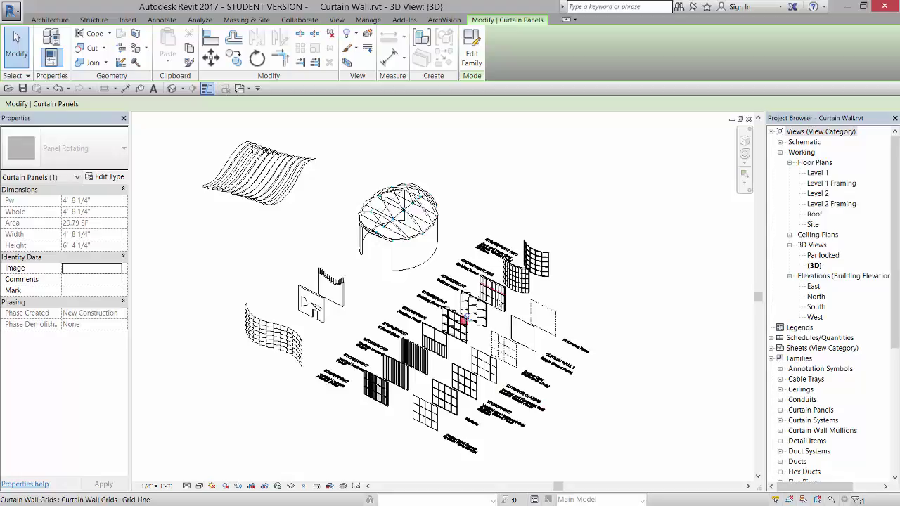
scroll(612, 344, up, 4)
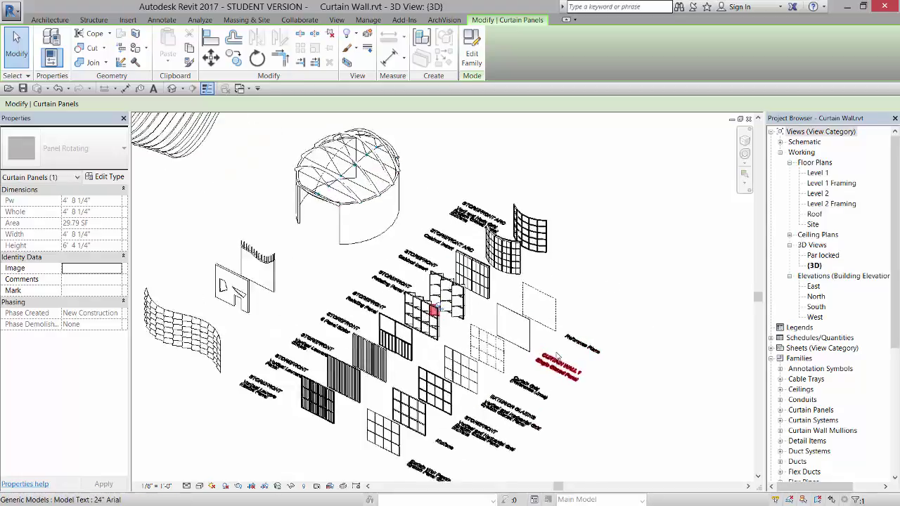